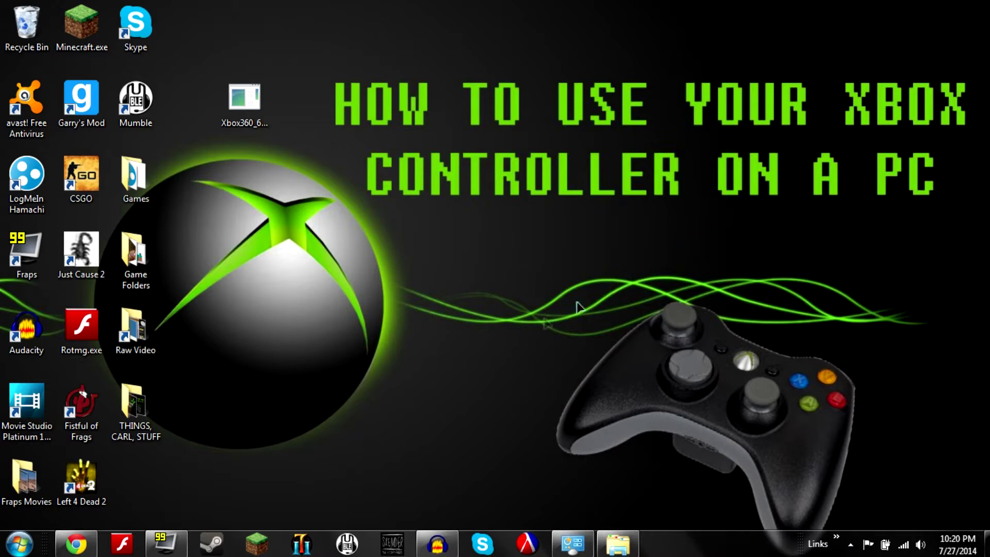
# Step: Restore Chrome from the taskbar to show Microsoft's hardware Software Downloads page
pyautogui.click(91, 545)
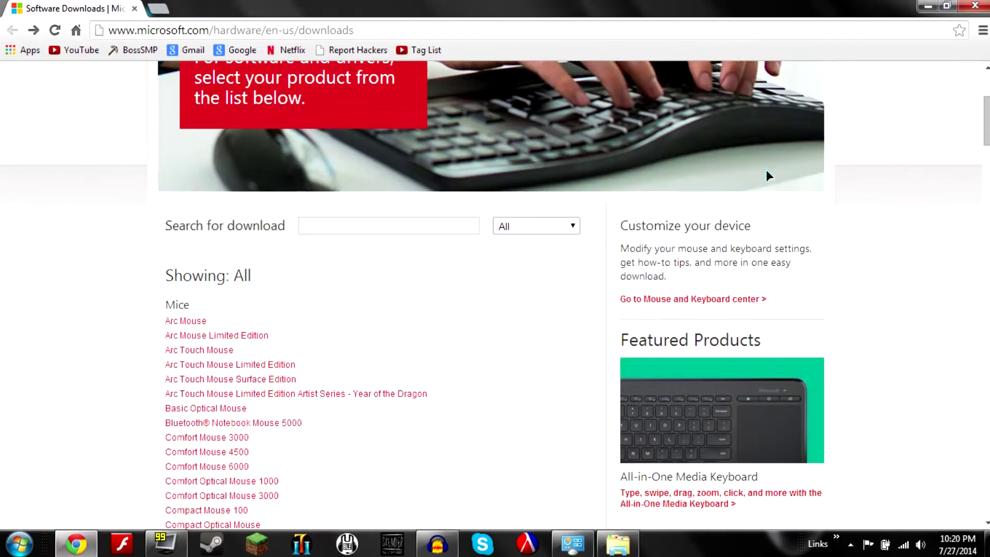
# Step: Filter the downloads to Gaming and open the Xbox 360 Controller for Windows page
pyautogui.click(576, 229)
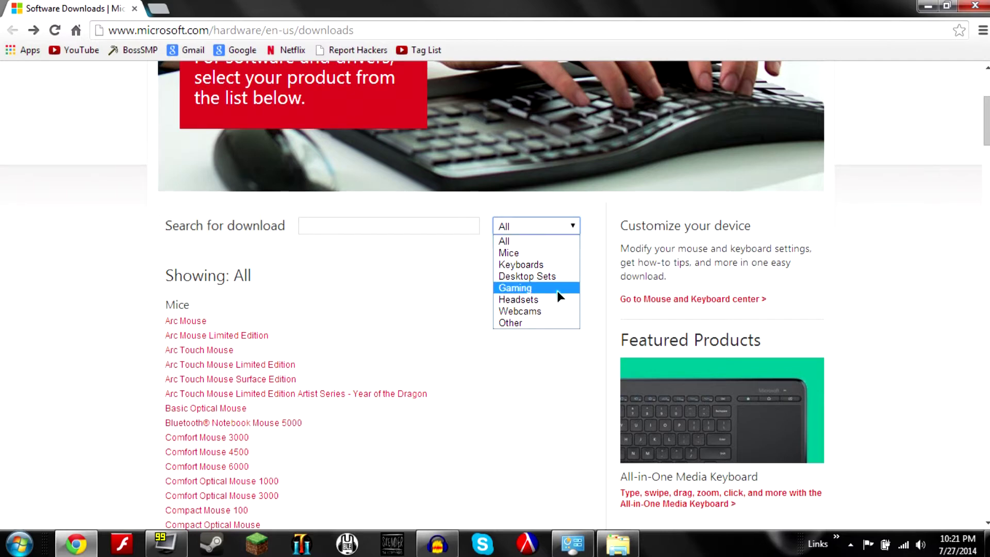
pyautogui.click(556, 289)
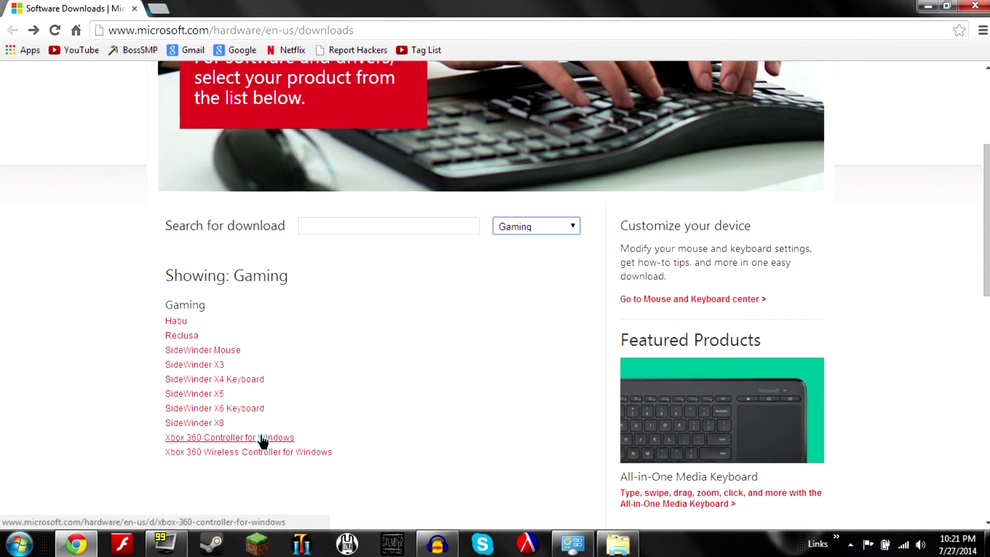
pyautogui.click(281, 438)
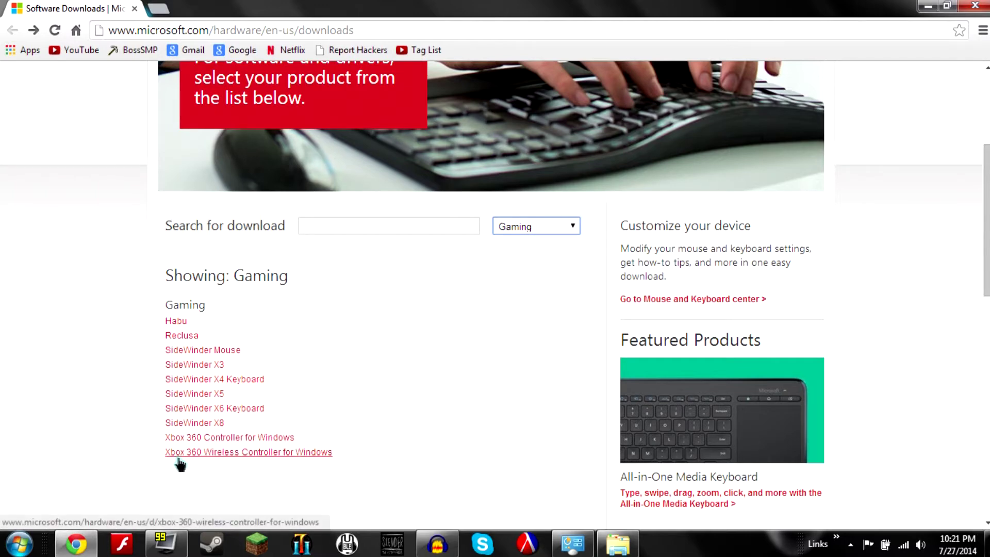
pyautogui.click(277, 439)
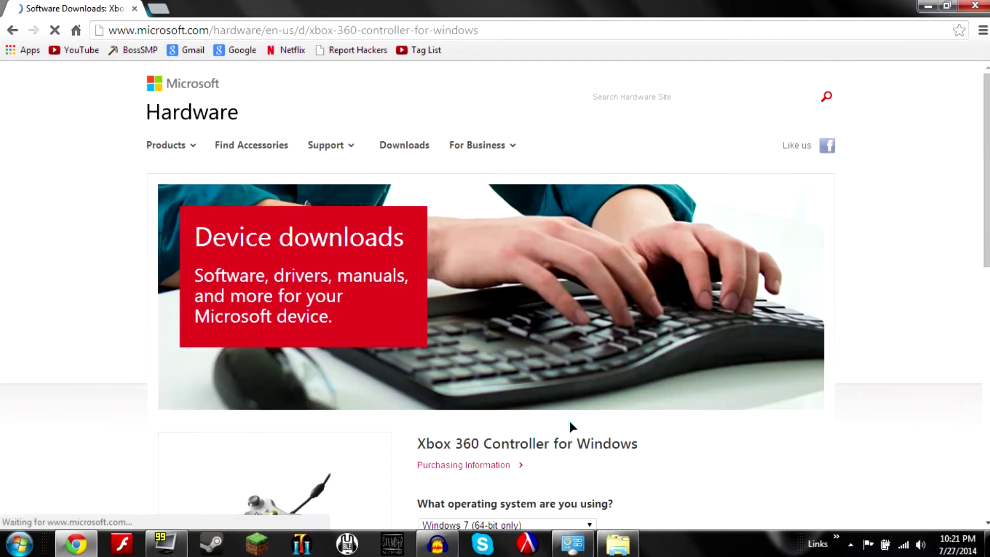
pyautogui.scroll(-4, 814, 335)
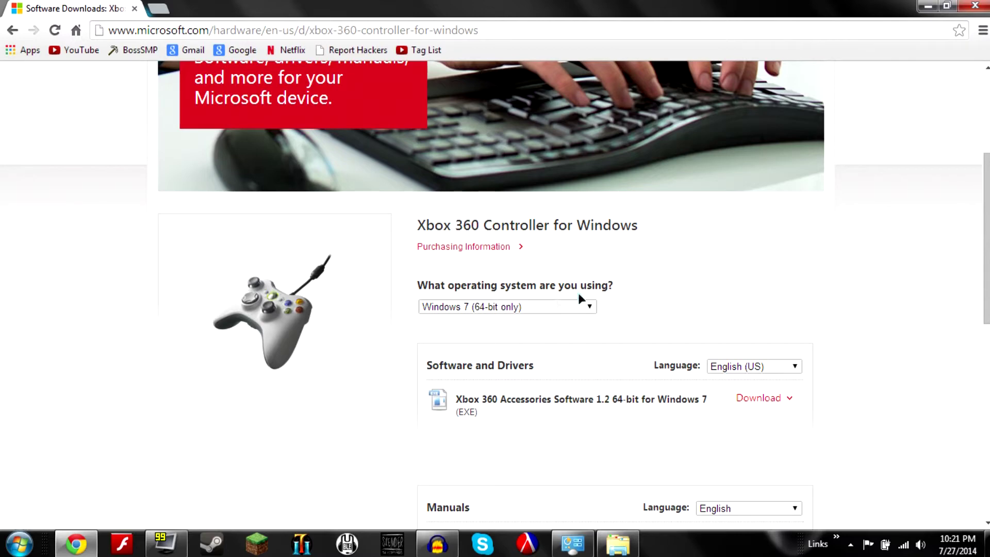
# Step: Choose Windows 7 (64-bit only) as the operating system and English (US) as the language
pyautogui.click(540, 310)
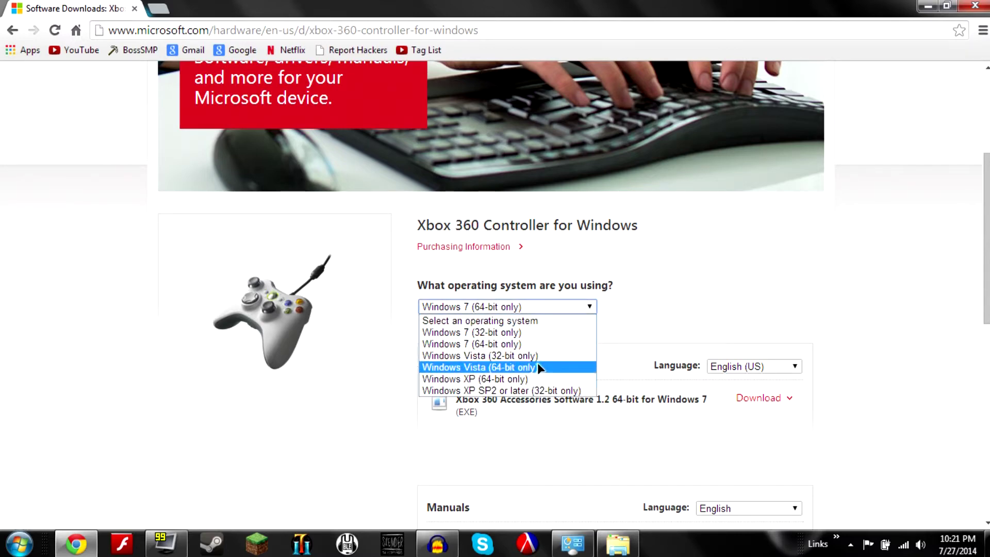
pyautogui.click(577, 338)
pyautogui.click(807, 298)
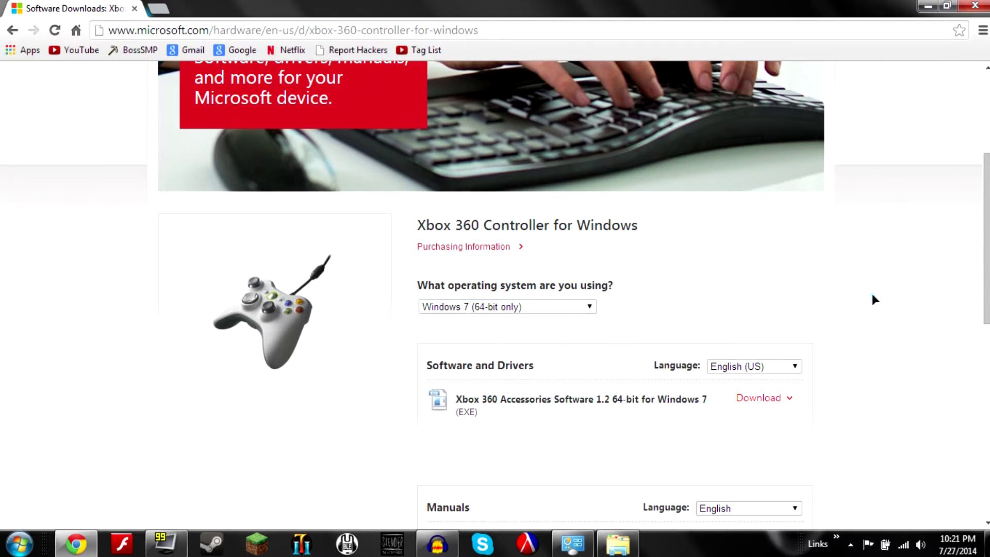
pyautogui.scroll(-1, 796, 309)
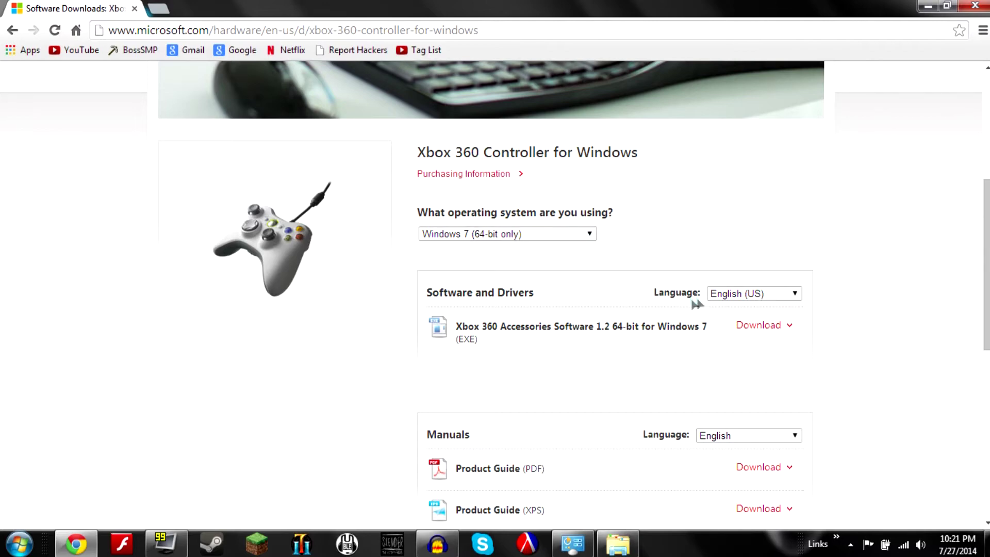
pyautogui.click(750, 298)
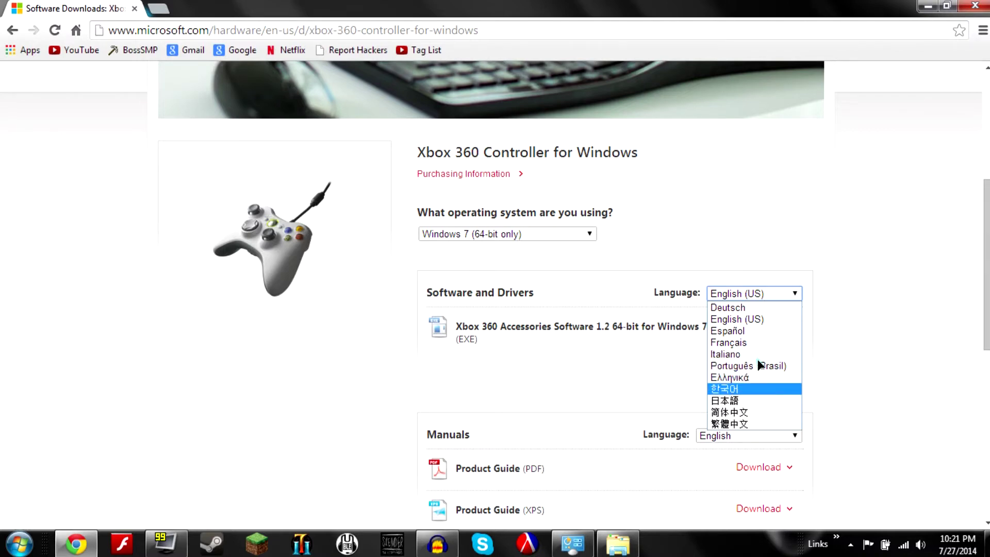
pyautogui.click(756, 319)
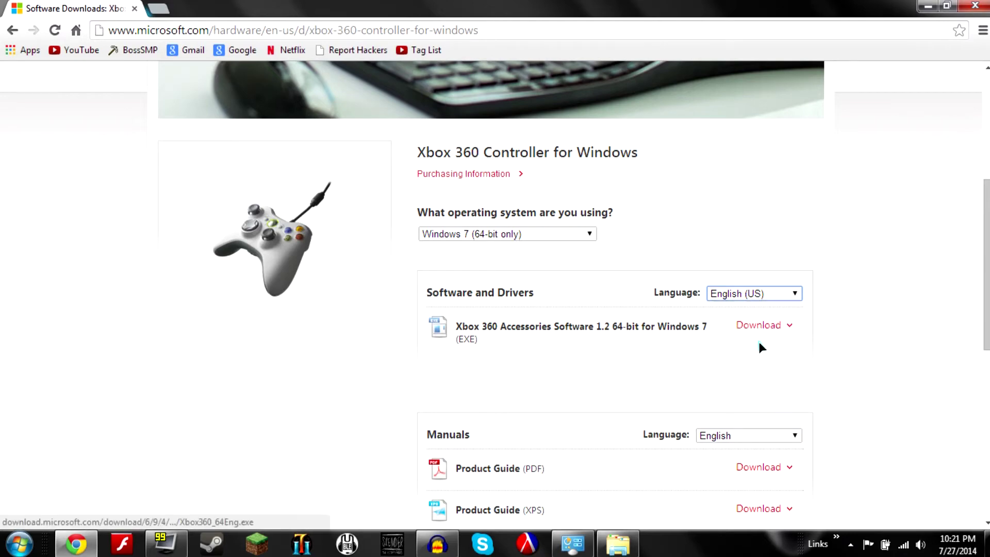
# Step: Close Chrome, launch Xbox360_64Eng.exe from the desktop, and dismiss the 'Xbox 360 Accessories already installed' notice
pyautogui.click(974, 5)
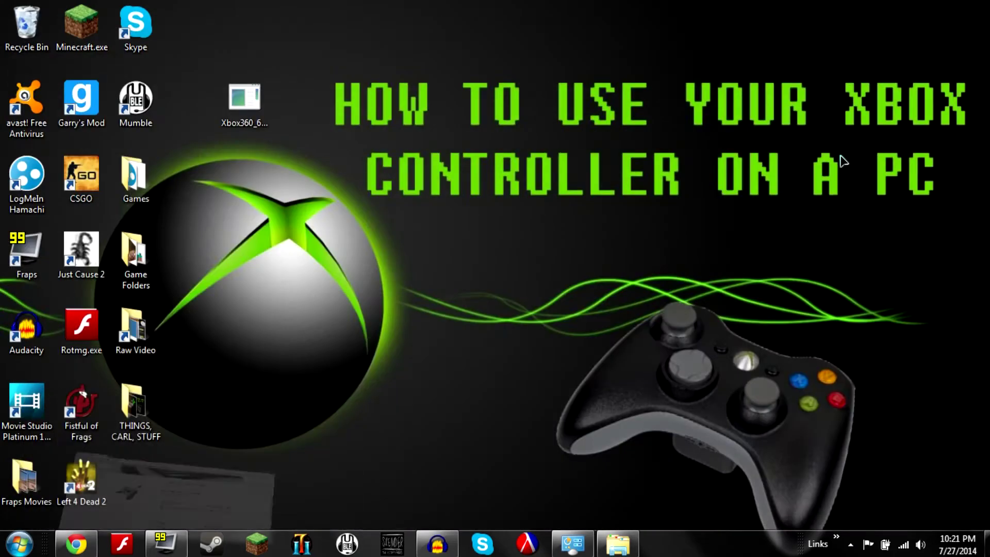
pyautogui.moveTo(244, 103); pyautogui.dragTo(298, 149)
pyautogui.click(285, 143)
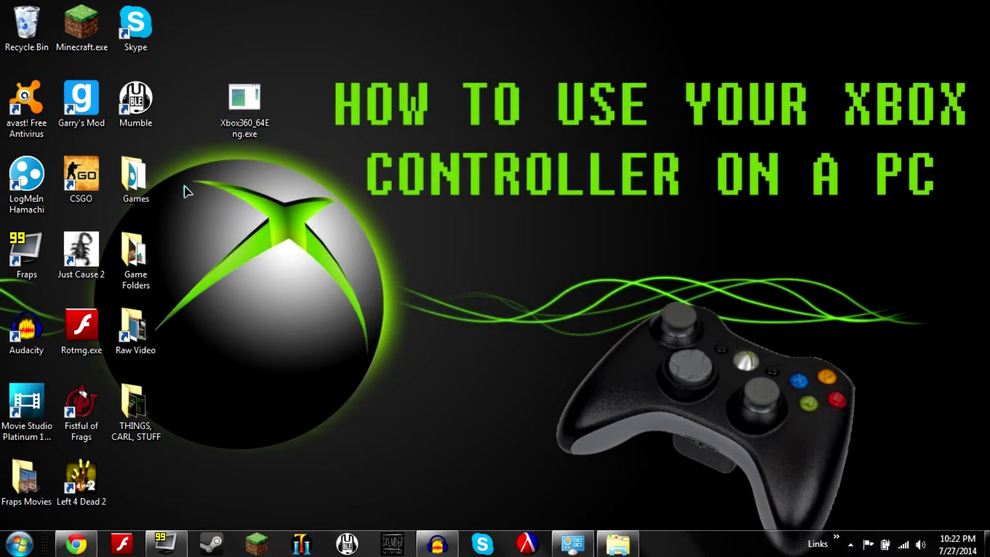
pyautogui.doubleClick(245, 100)
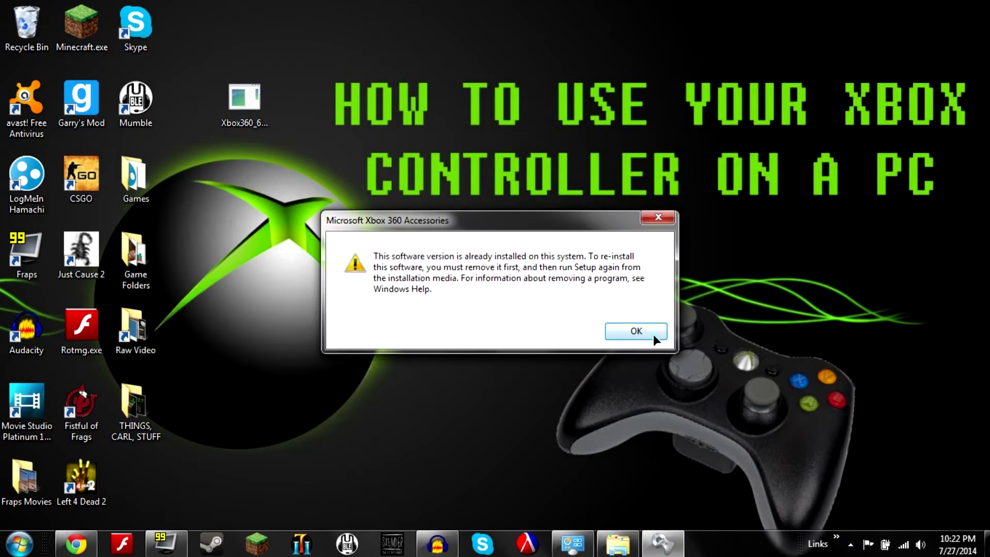
pyautogui.click(653, 334)
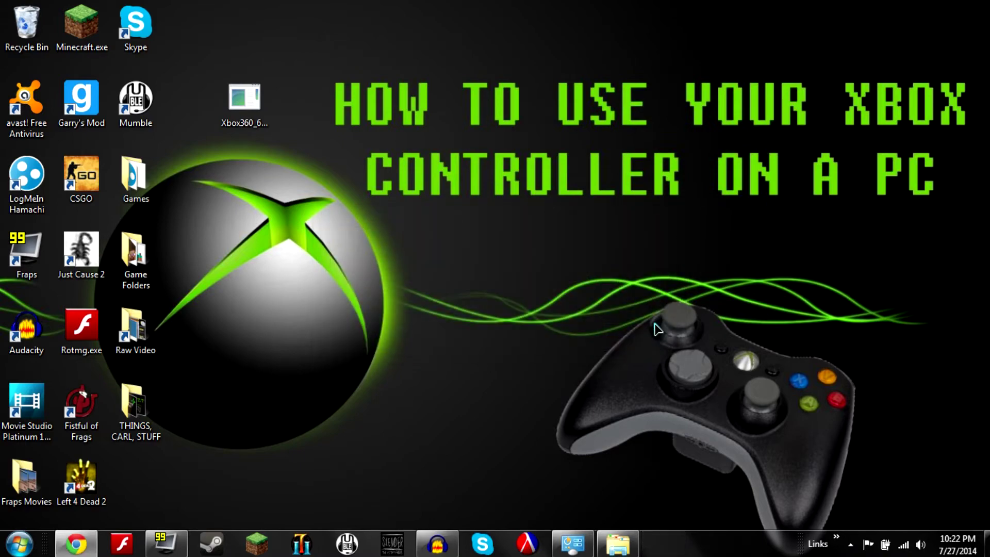
# Step: Find the Microsoft Xbox 360 Accessories 1.2 entry in the installed programs list, then minimize the window
pyautogui.click(588, 545)
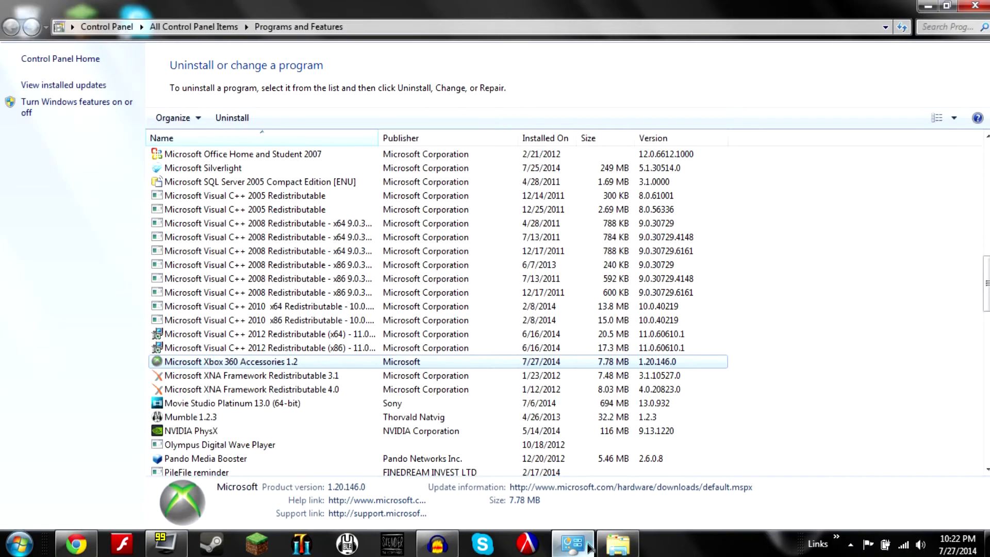
pyautogui.click(20, 542)
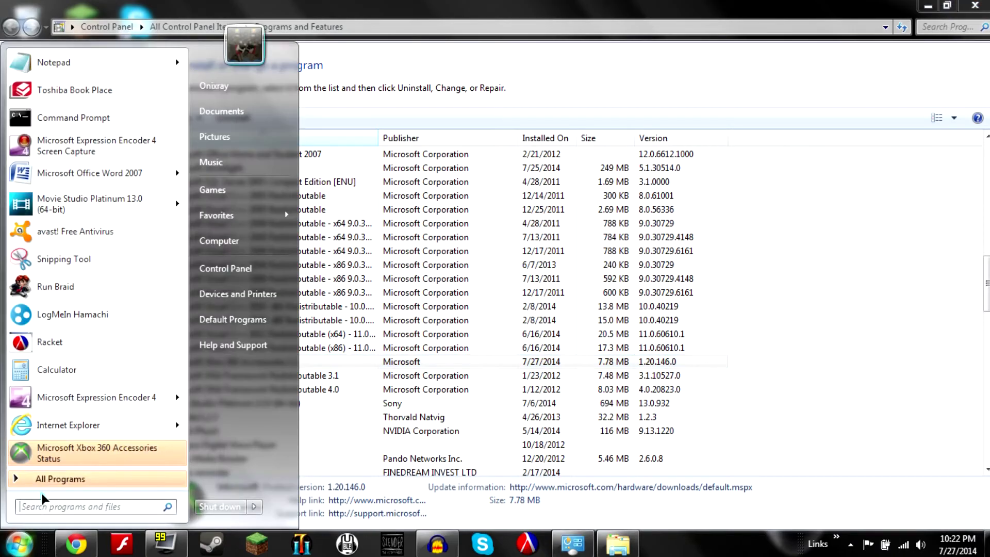
pyautogui.write('uninstall a pr')
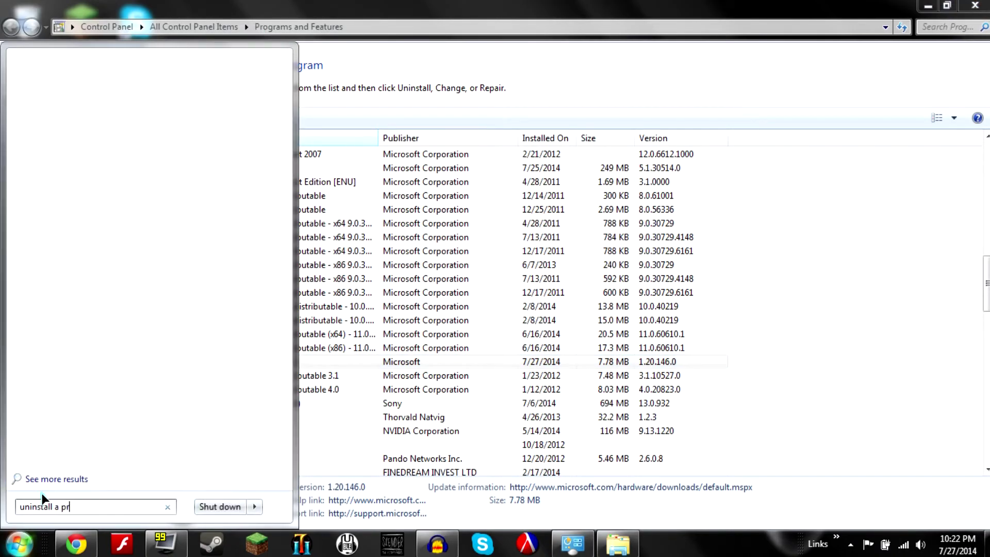
pyautogui.write('ogram')
pyautogui.click(825, 298)
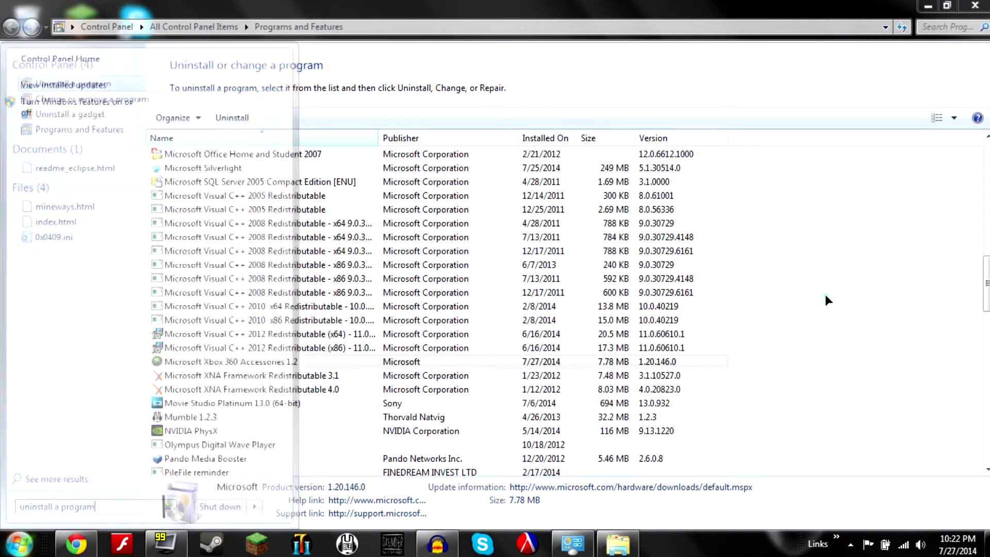
pyautogui.click(300, 364)
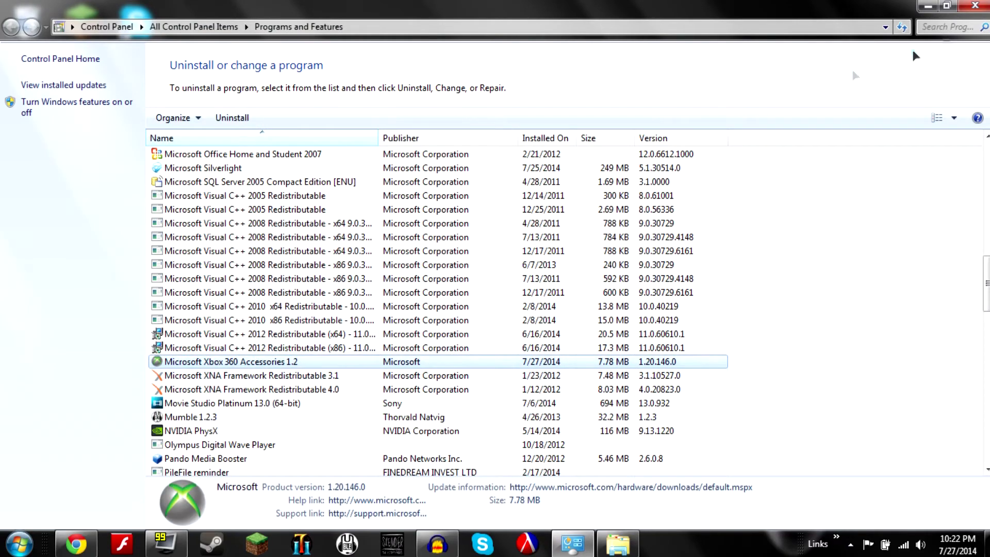
pyautogui.click(928, 7)
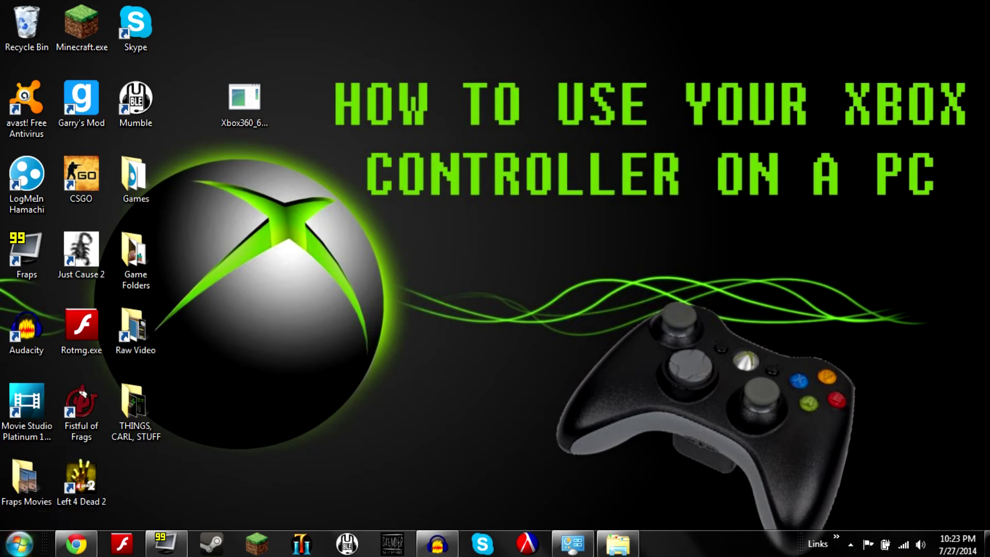
pyautogui.press('super')
# Step: Run joy.cpl from the Start menu search to open Game Controllers
pyautogui.click(134, 506)
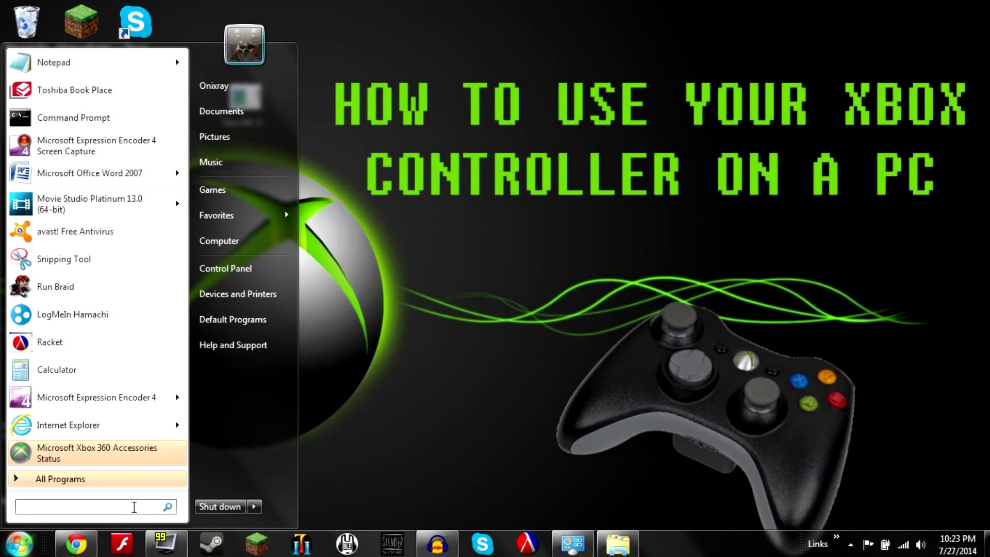
pyautogui.write('joy.cpl')
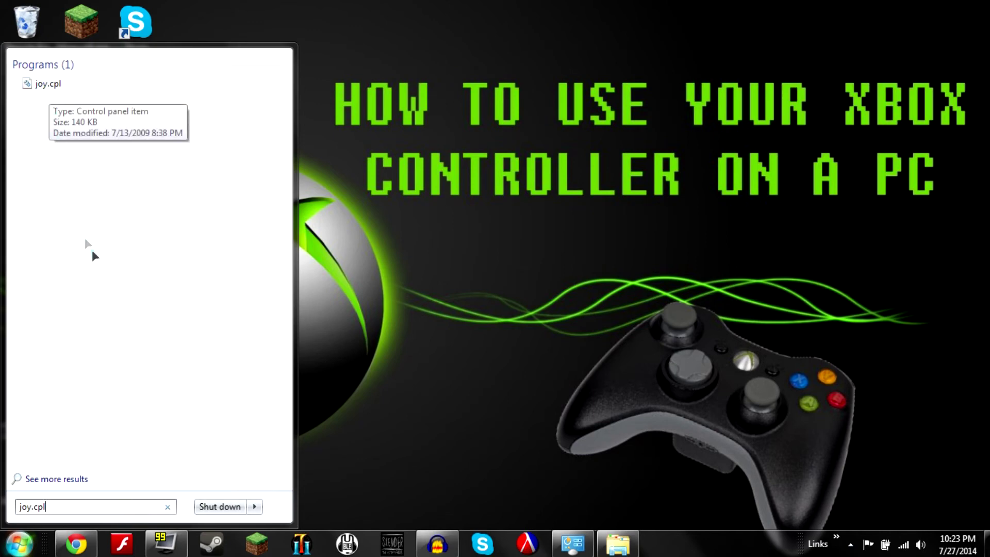
pyautogui.press('Return')
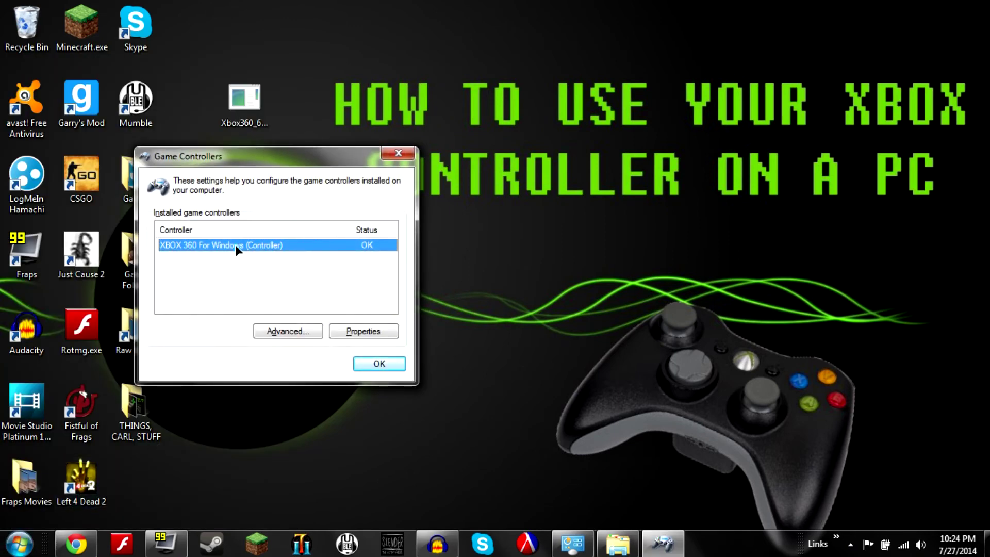
# Step: Open the XBOX 360 For Windows controller's Properties Test tab and move the window up and left
pyautogui.click(352, 334)
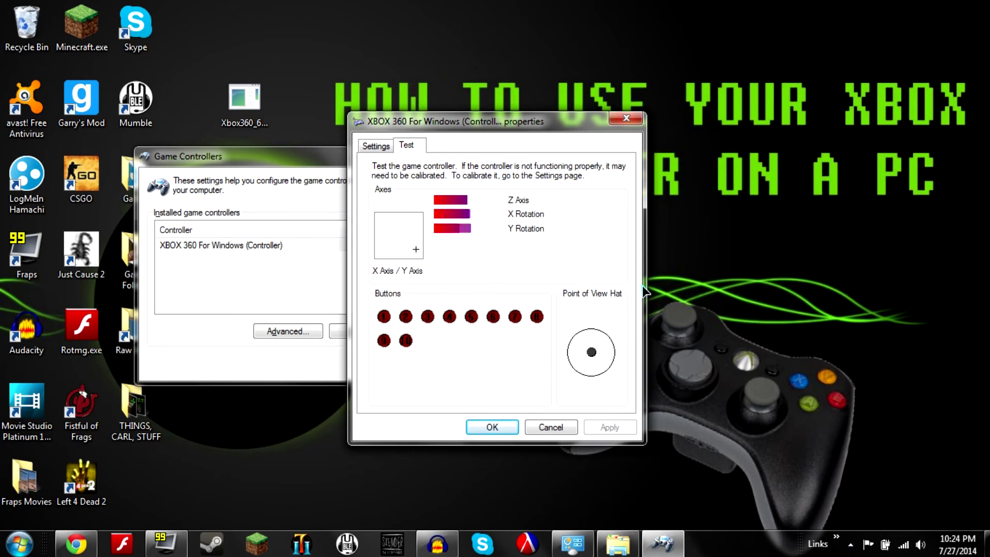
pyautogui.moveTo(554, 121); pyautogui.dragTo(530, 88)
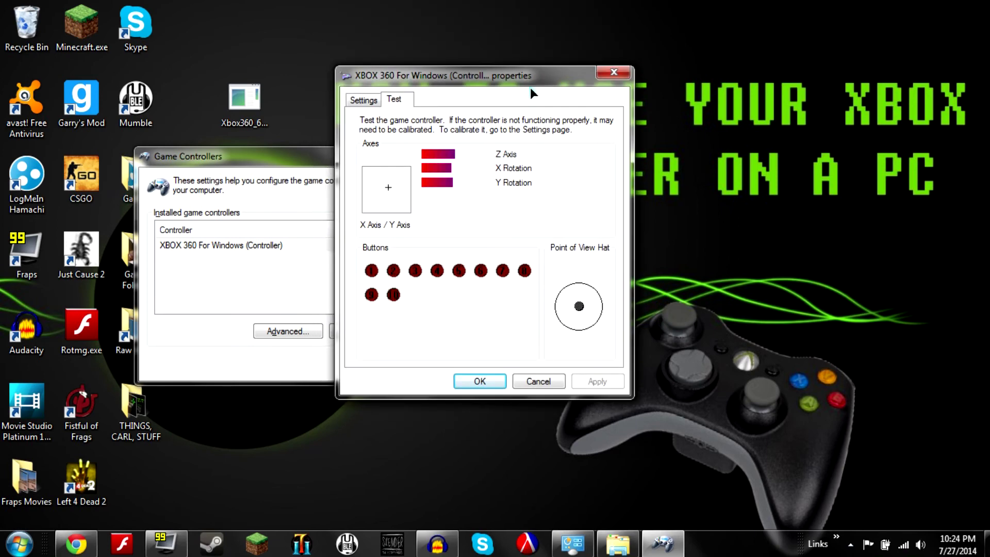